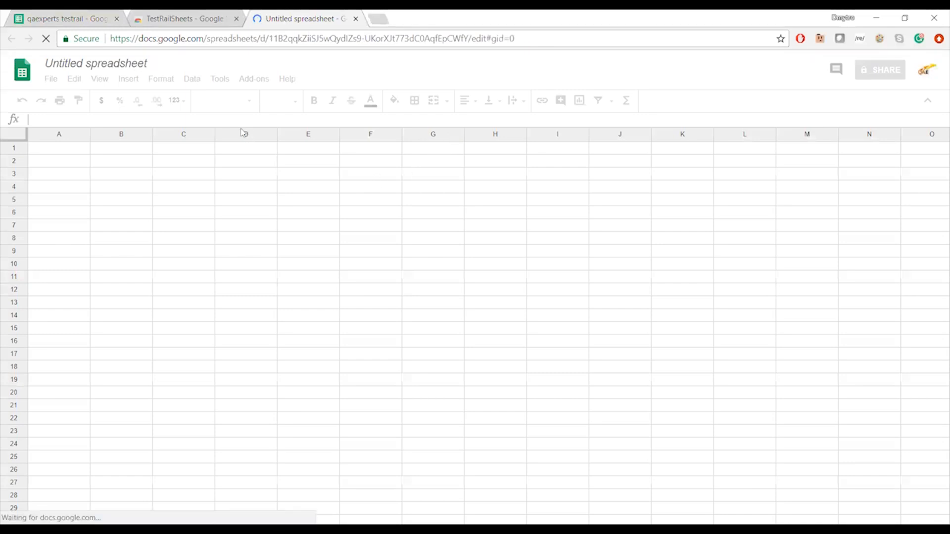
Step: Connect the TestRailSheets add-on to TestRail with the filled-in host, user name and password, and acknowledge the saved configuration
click(141, 182)
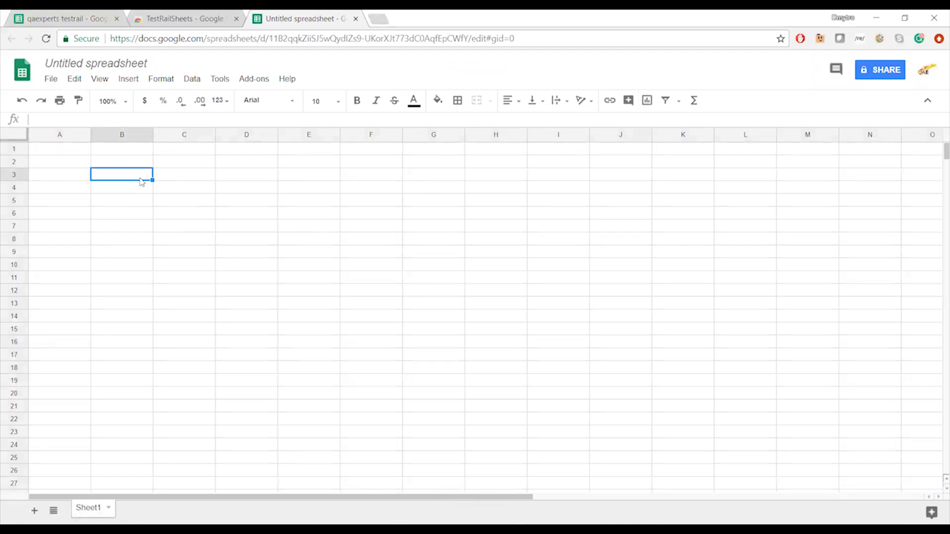
click(192, 170)
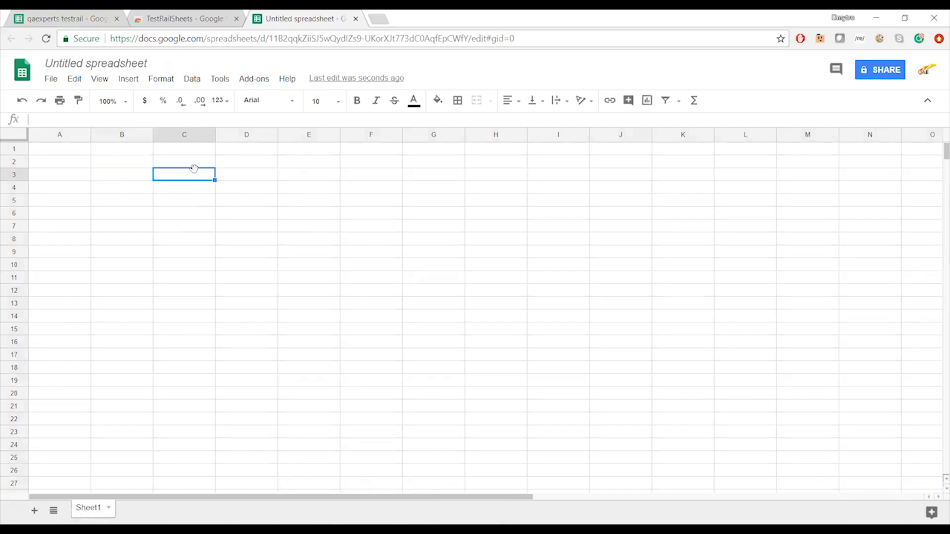
click(254, 78)
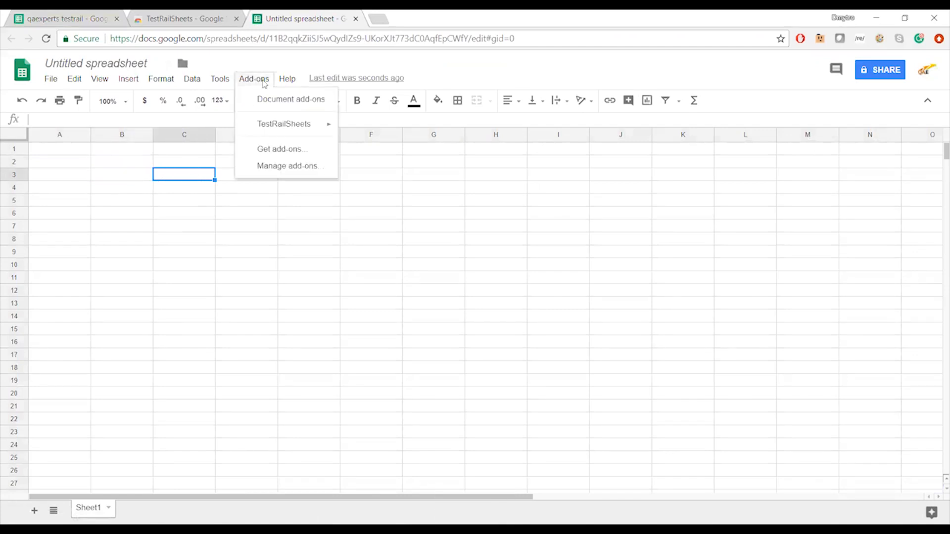
mouse_move(299, 134)
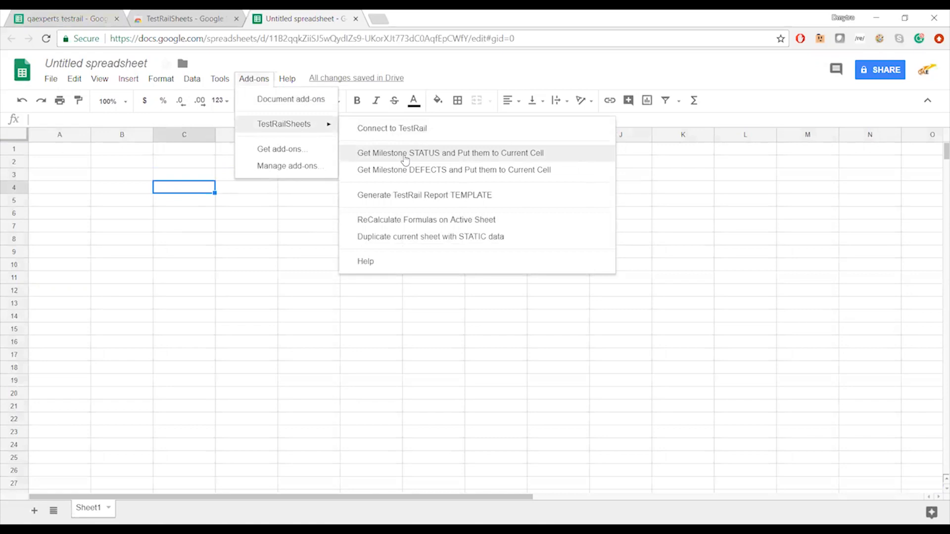
click(397, 130)
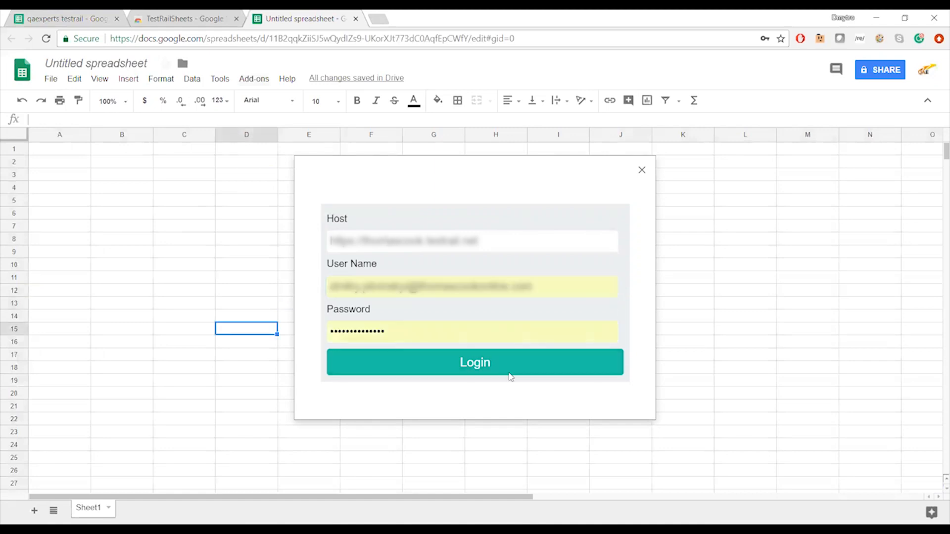
click(513, 370)
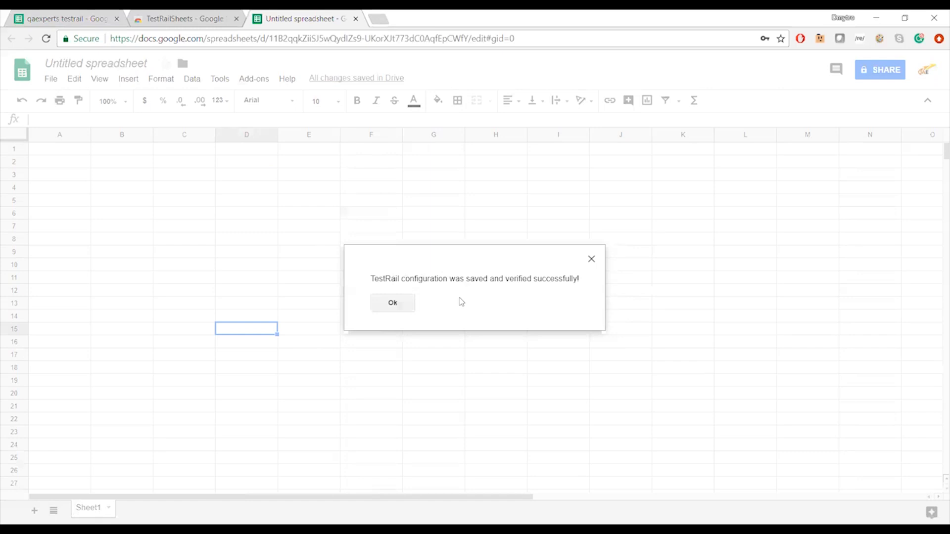
click(401, 302)
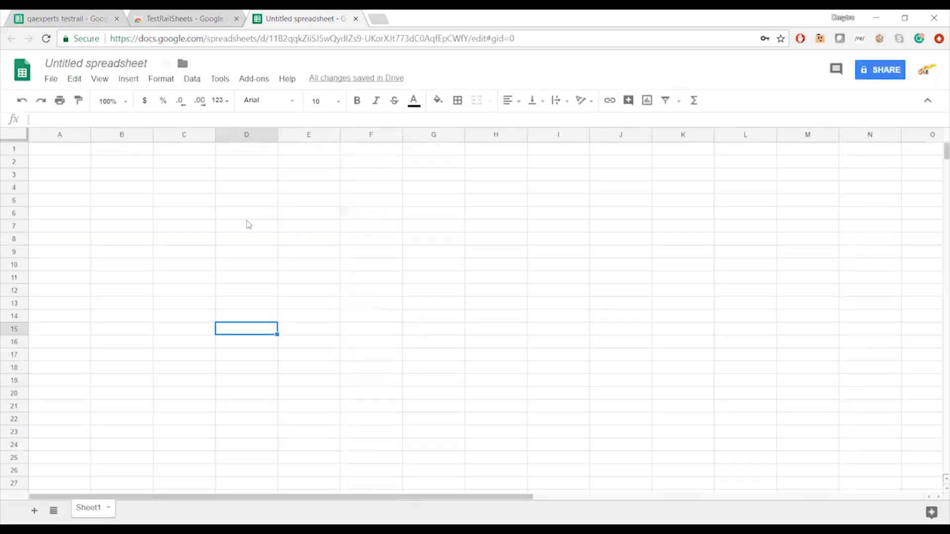
Step: Generate the TestRail report template with the TestRailSheets add-on and dismiss its introductory message
click(190, 187)
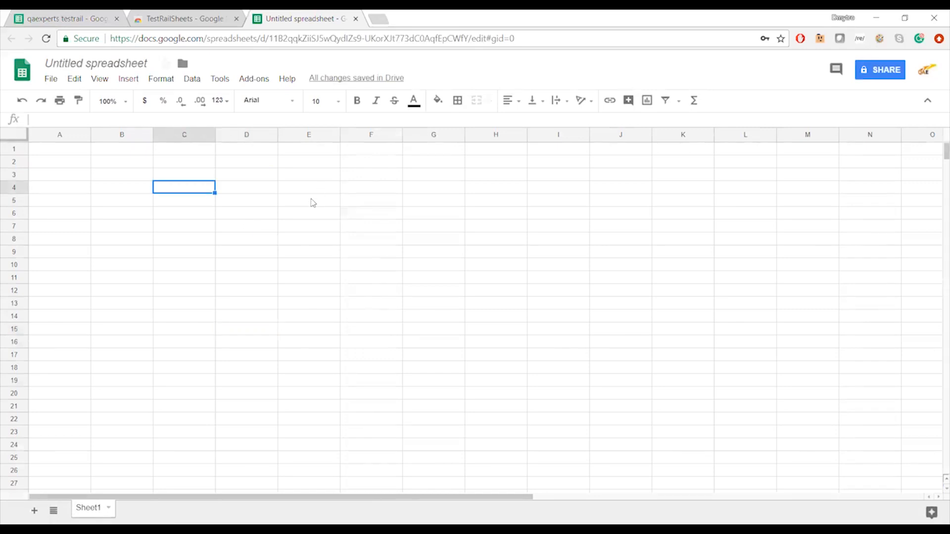
click(254, 79)
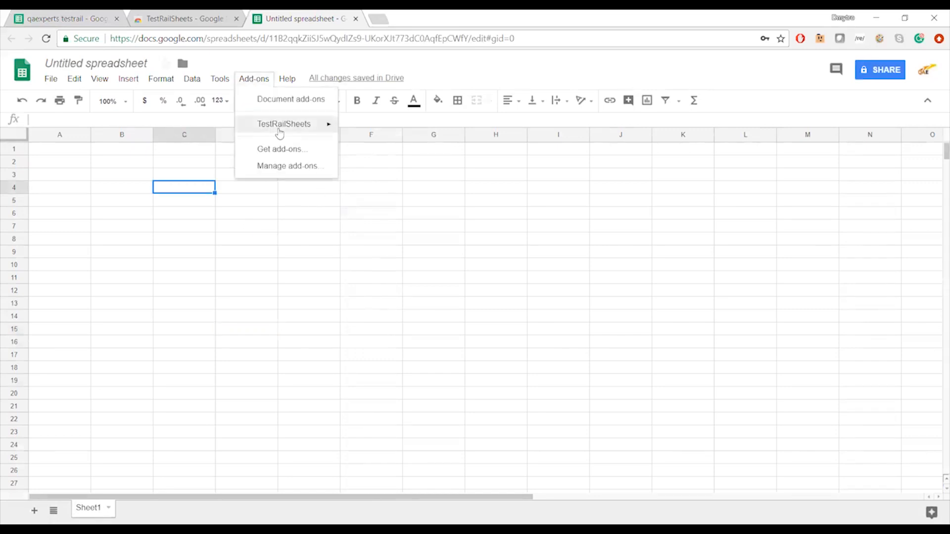
mouse_move(278, 129)
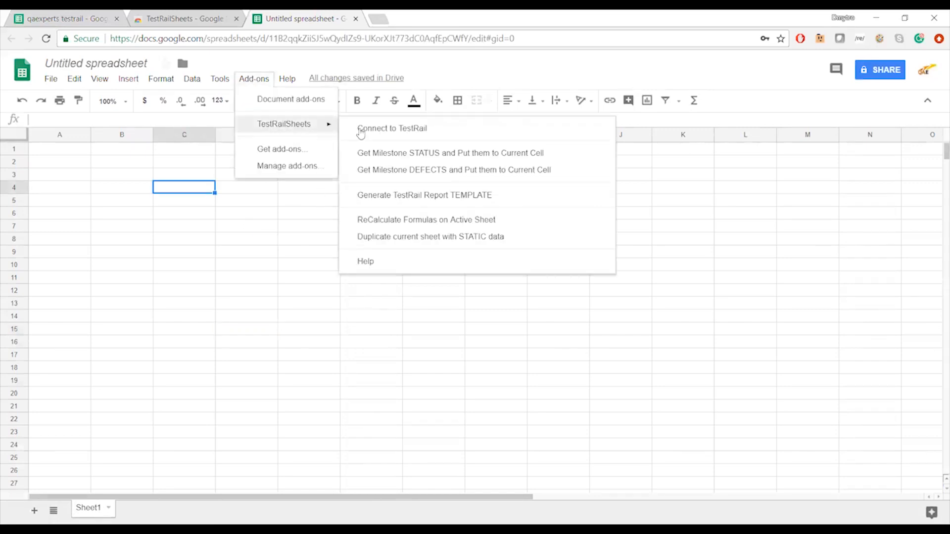
click(439, 196)
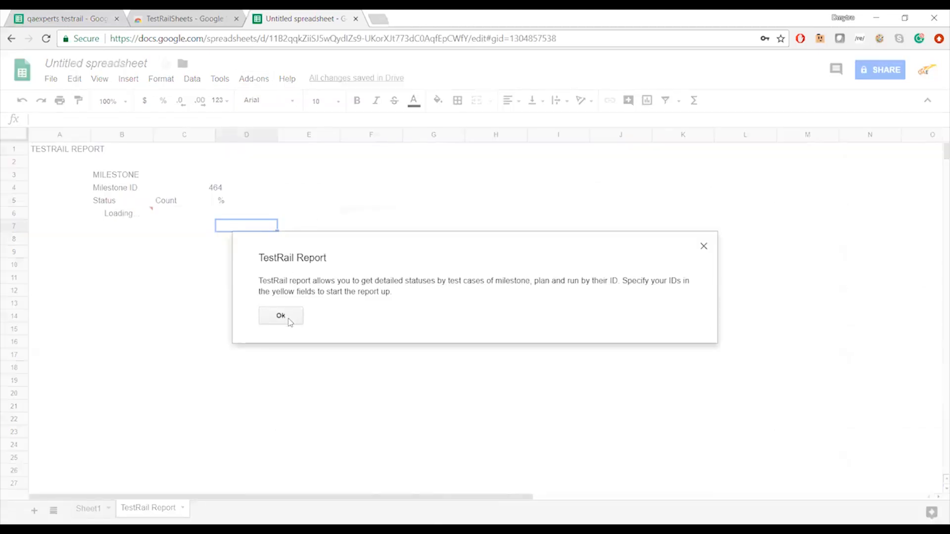
click(290, 321)
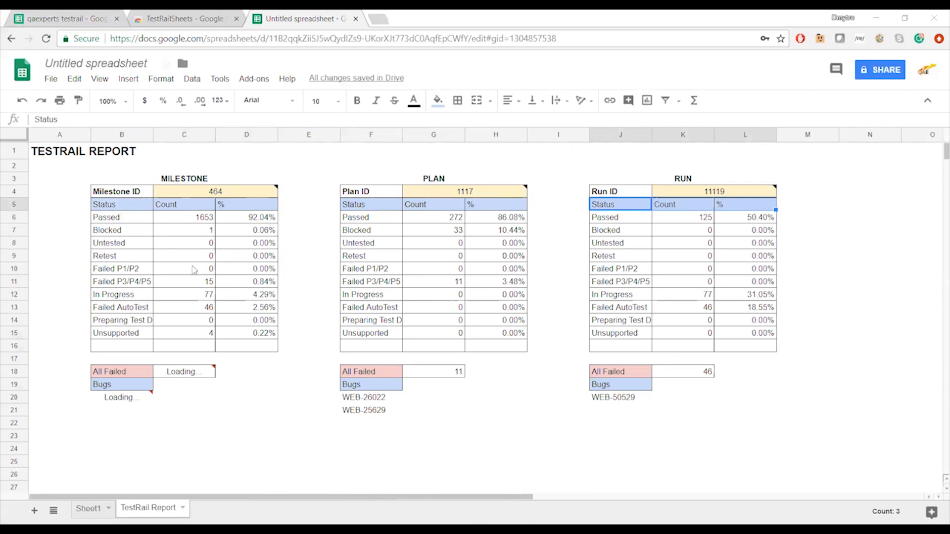
Step: Examine the yellow Milestone ID, Plan ID and Run ID input cells of the report and their notes
mouse_move(194, 375)
mouse_move(218, 193)
click(202, 195)
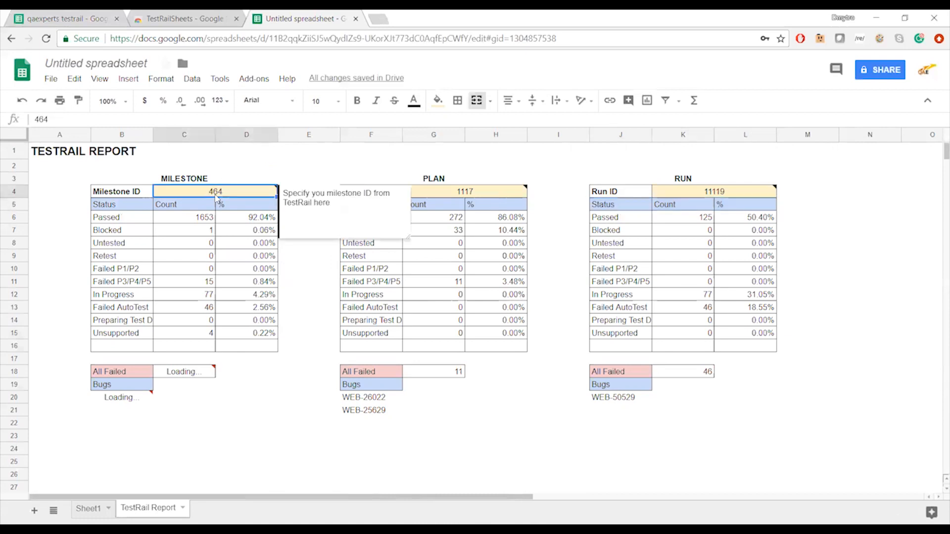
click(468, 193)
click(752, 193)
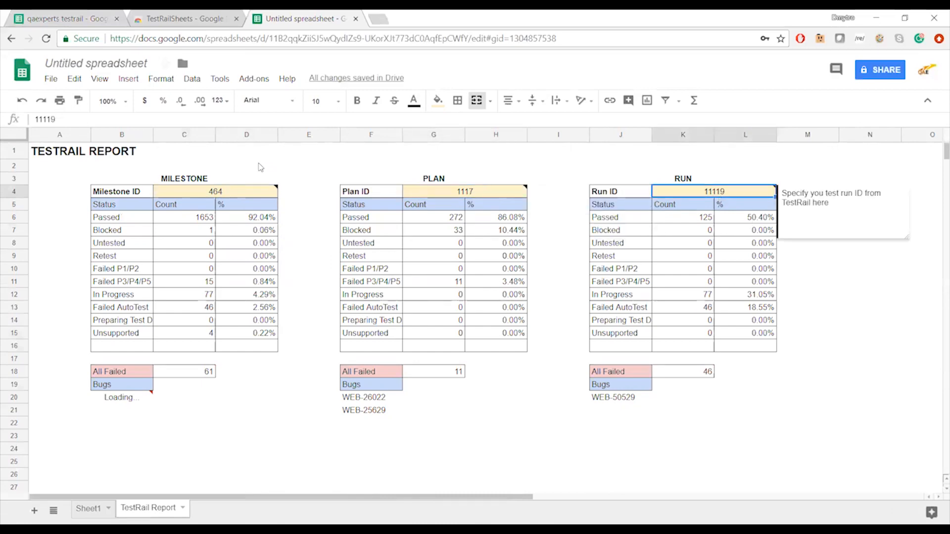
click(201, 194)
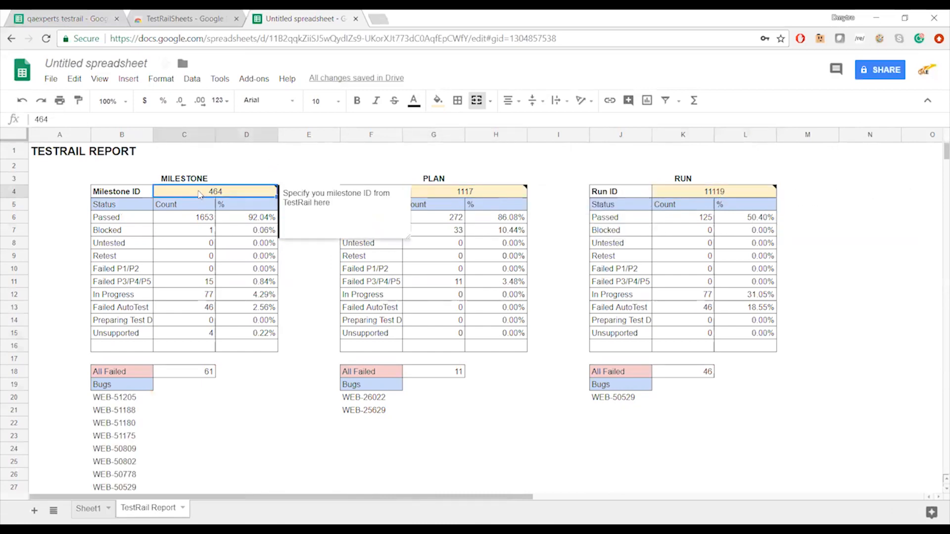
click(477, 196)
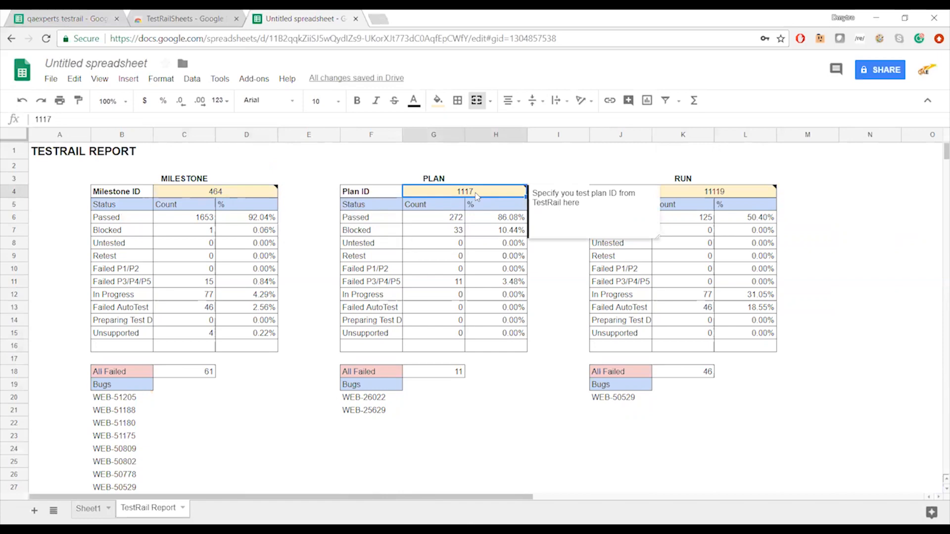
click(715, 197)
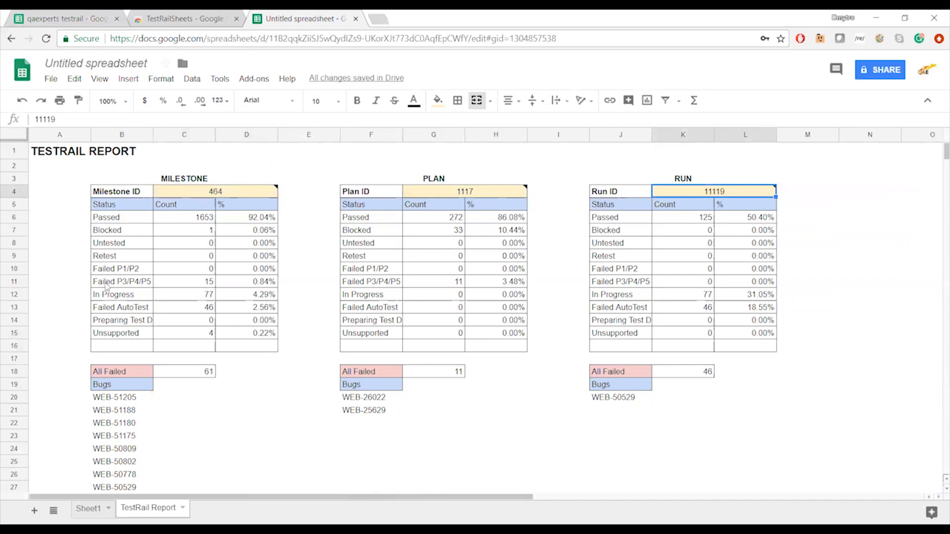
Step: Inspect the formula and the full list of bugs under the milestone table
scroll(136, 318, down, 1)
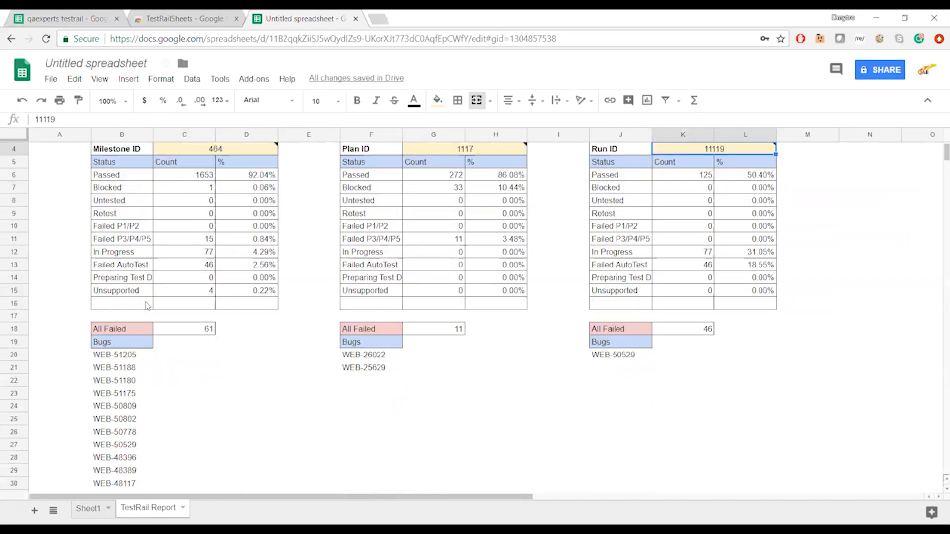
click(138, 357)
scroll(137, 341, down, 1)
scroll(138, 337, down, 1)
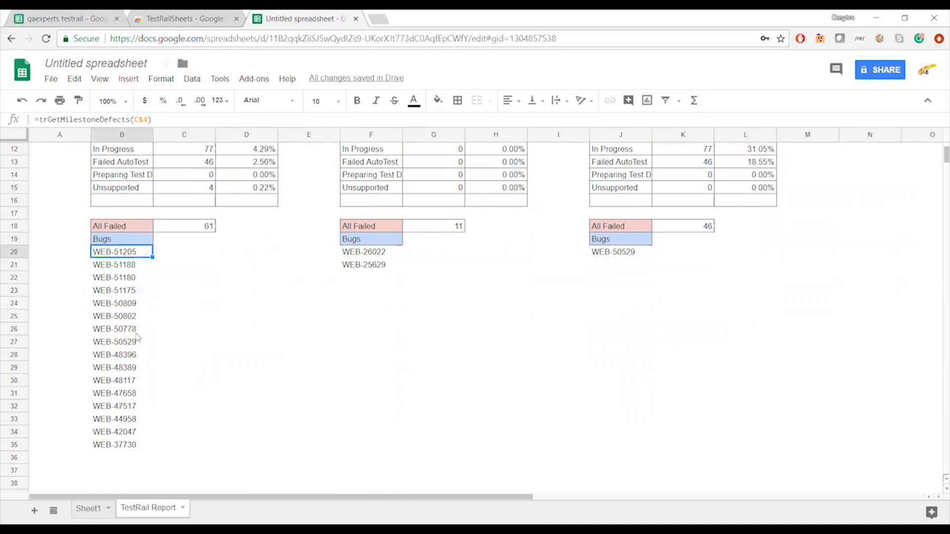
scroll(138, 338, up, 1)
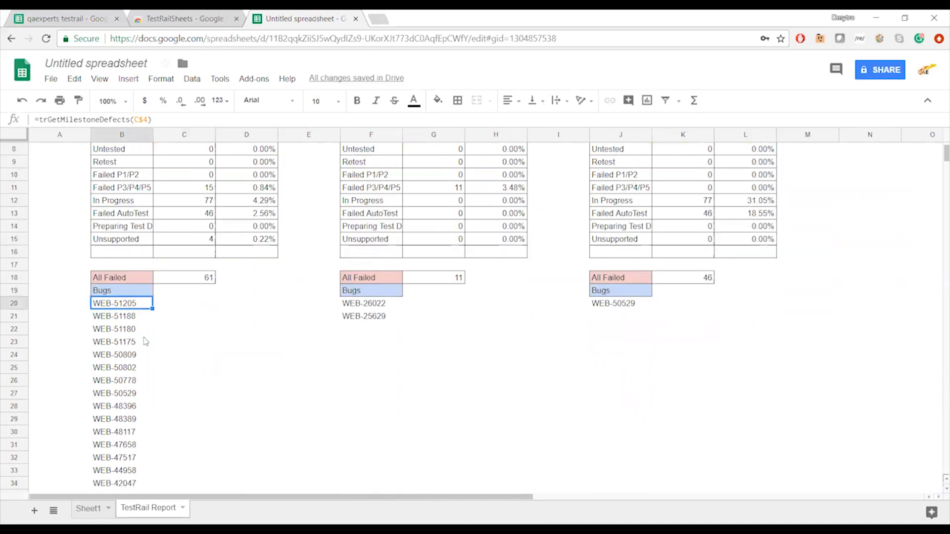
scroll(145, 341, up, 1)
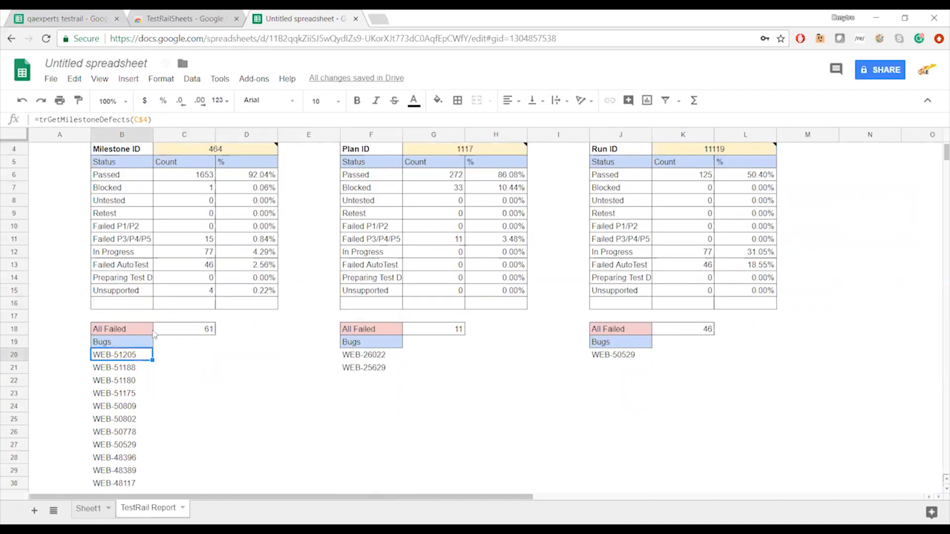
Step: Inspect the status lists of the milestone, plan and run tables by selecting their status cells
click(124, 178)
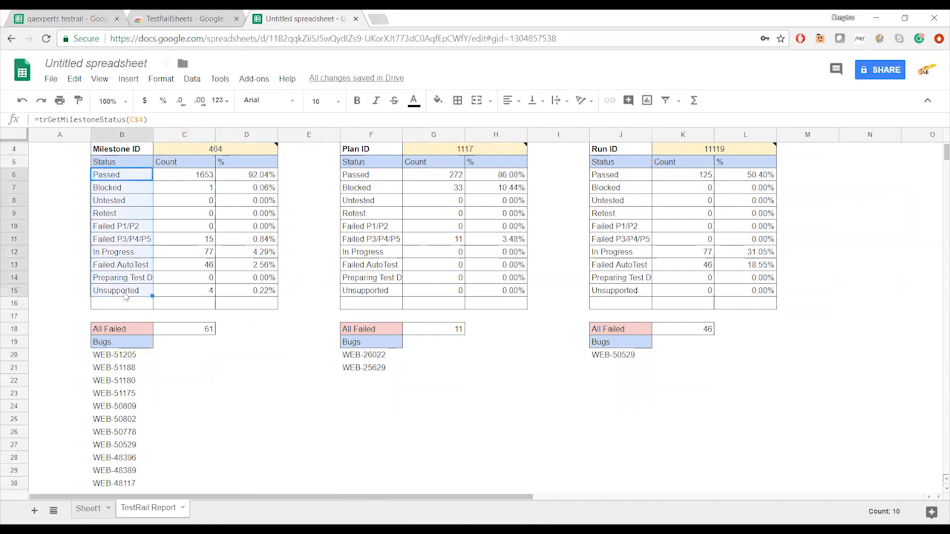
click(126, 294)
scroll(198, 289, up, 1)
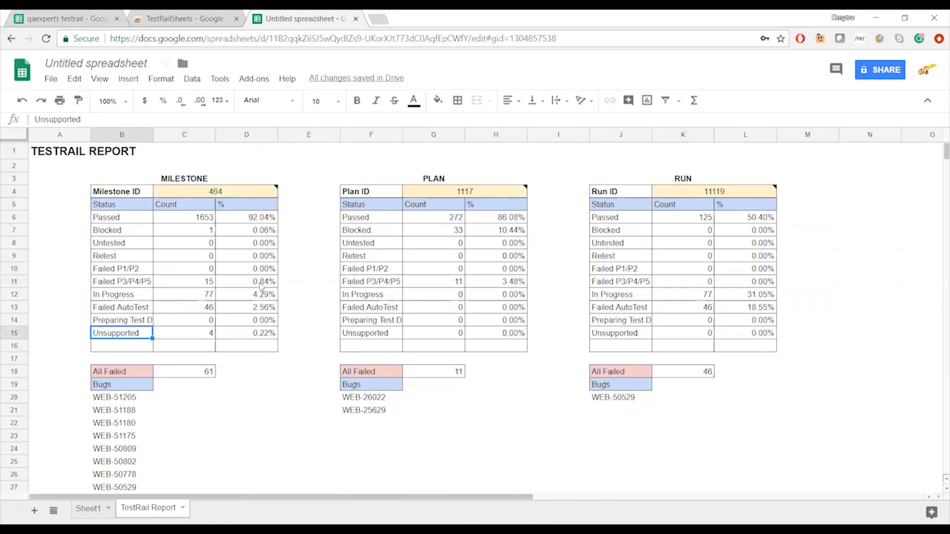
drag(375, 220, 377, 296)
drag(606, 221, 612, 284)
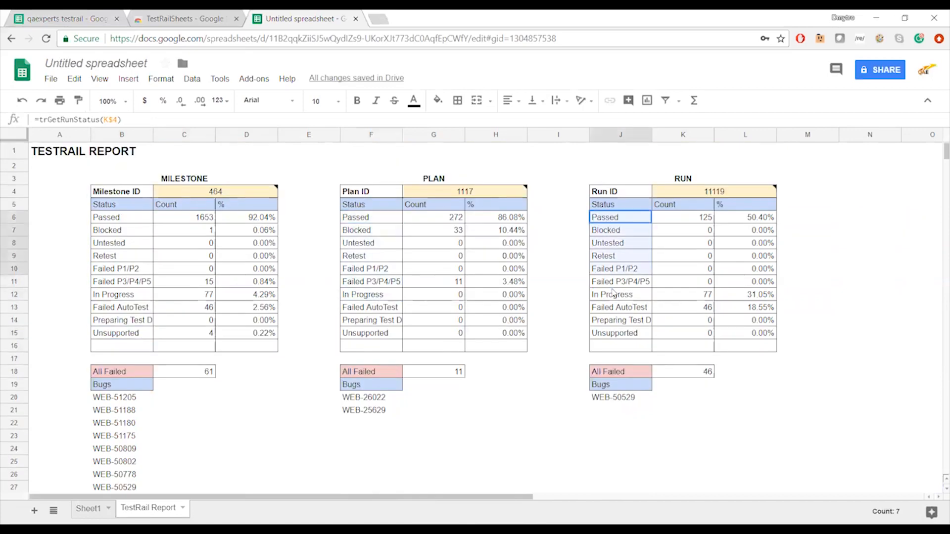
scroll(567, 304, down, 1)
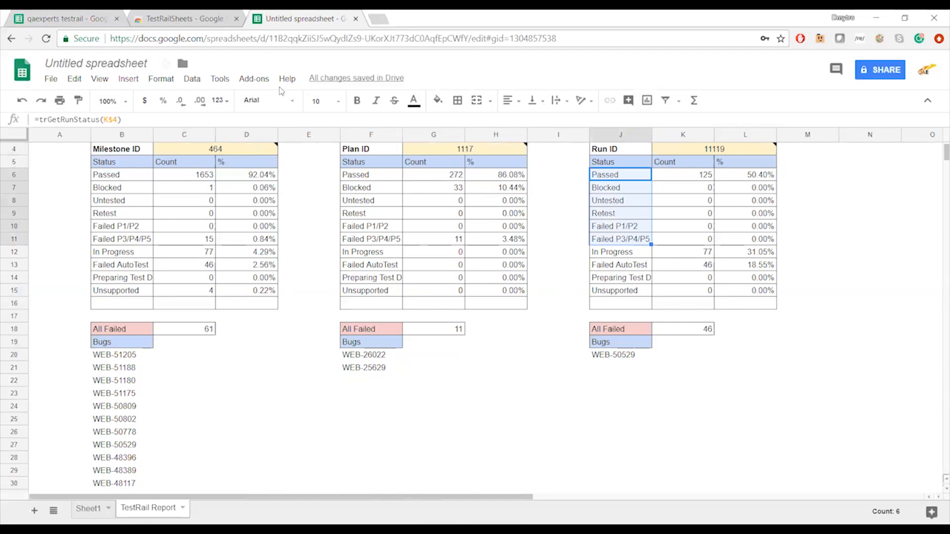
click(254, 78)
mouse_move(309, 126)
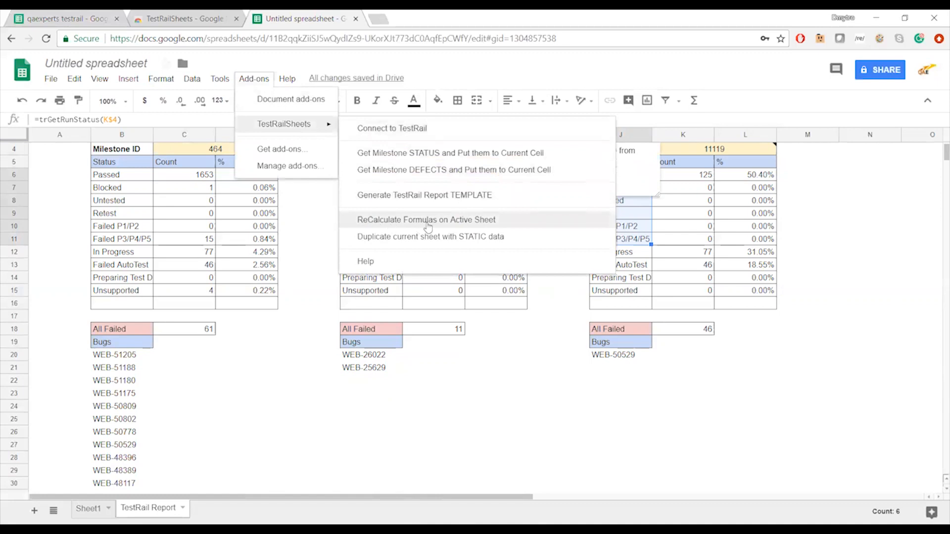
click(325, 241)
scroll(324, 242, up, 1)
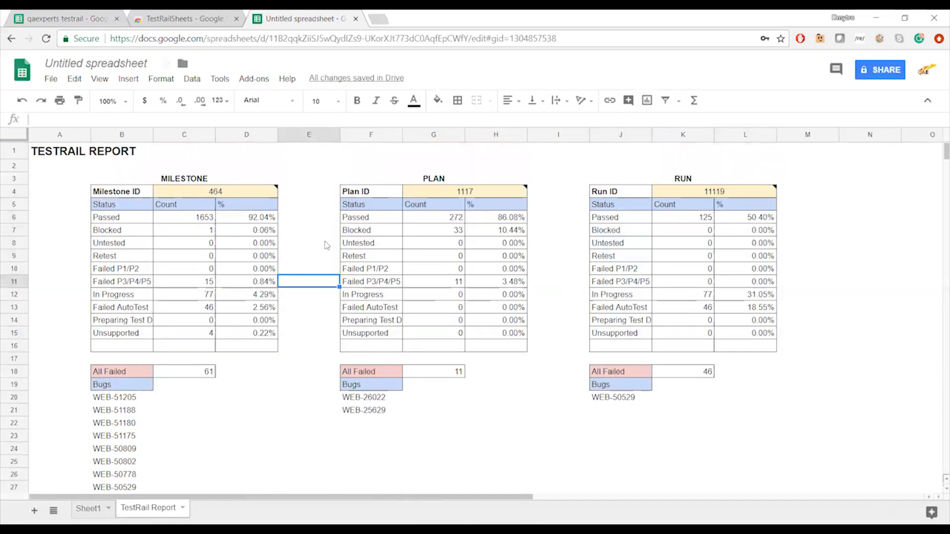
scroll(324, 241, down, 1)
key(Down)
key(Down)
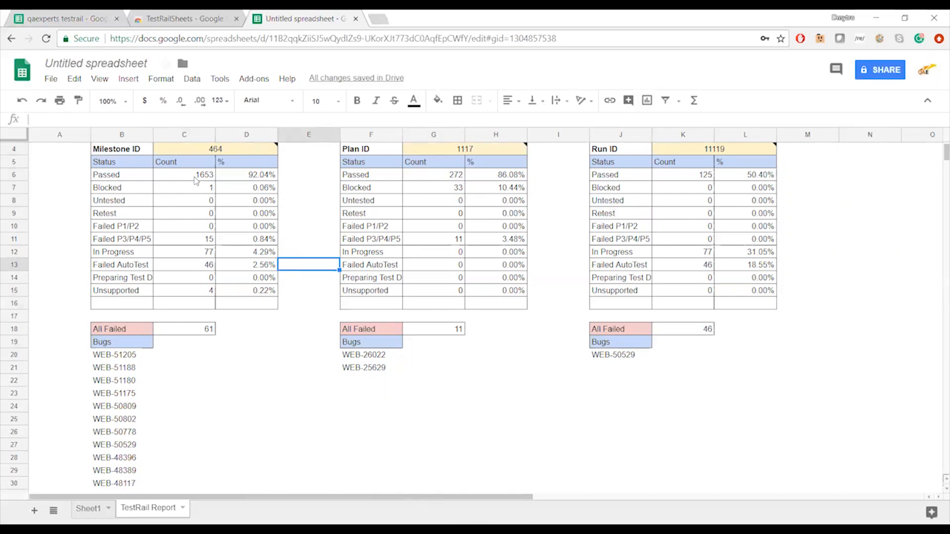
Step: Examine the milestone's status counts in C6:C15 and its bug list starting at cell B20
click(195, 177)
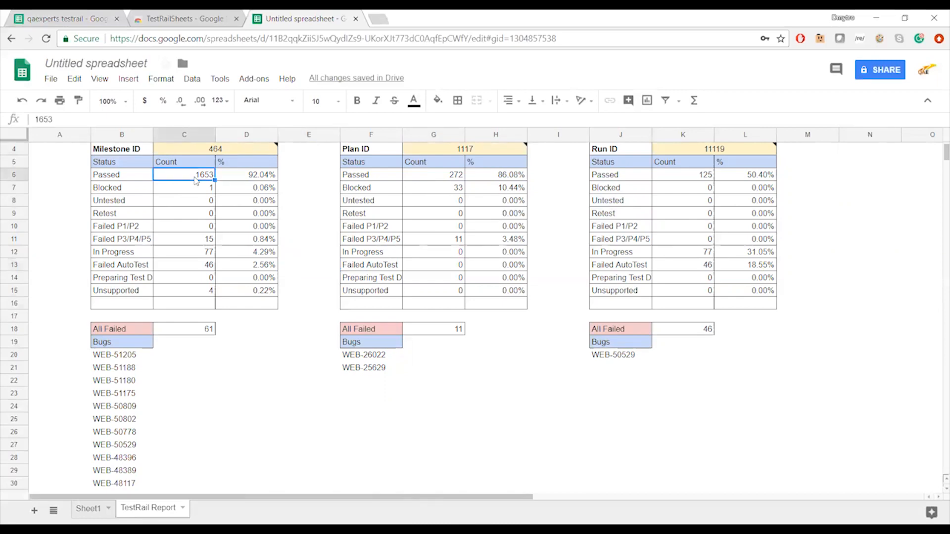
shift+click(204, 296)
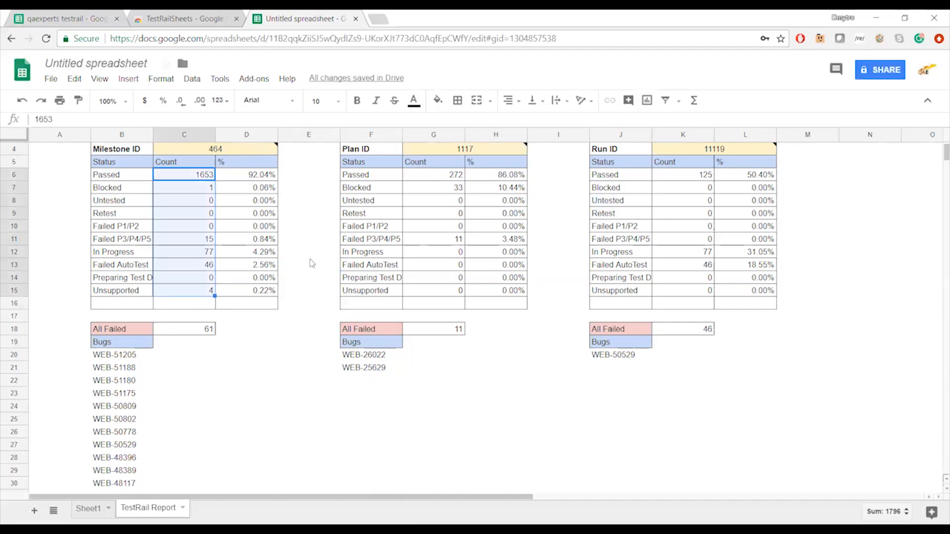
scroll(196, 373, down, 1)
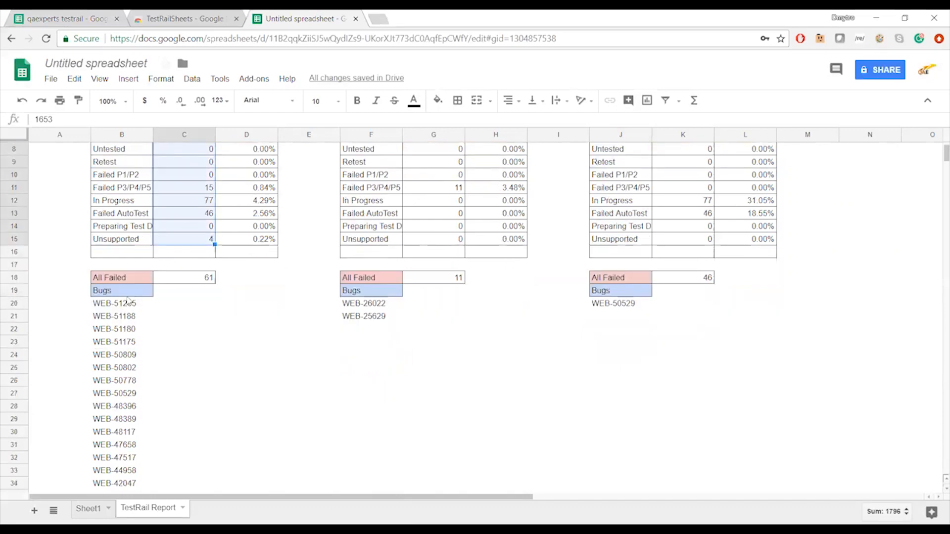
click(129, 307)
scroll(203, 327, down, 2)
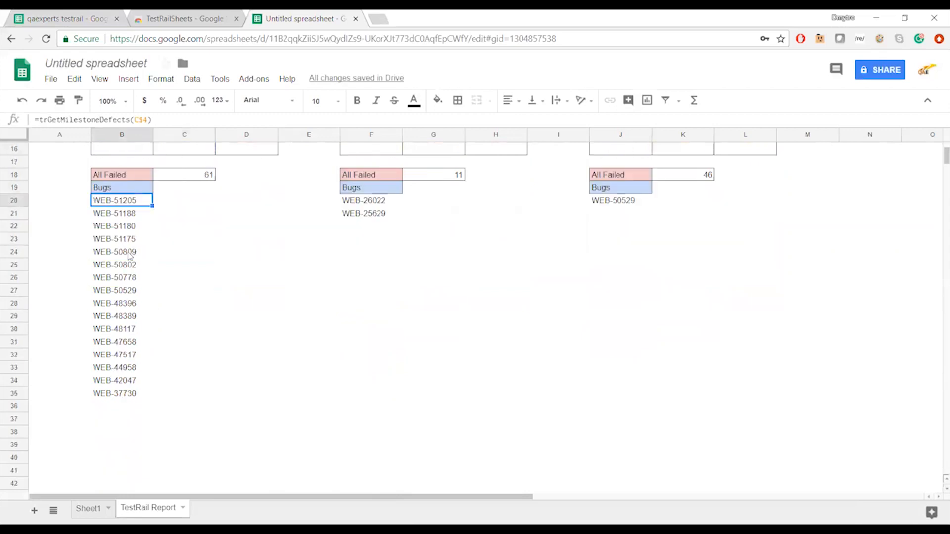
scroll(297, 237, up, 1)
scroll(326, 252, up, 3)
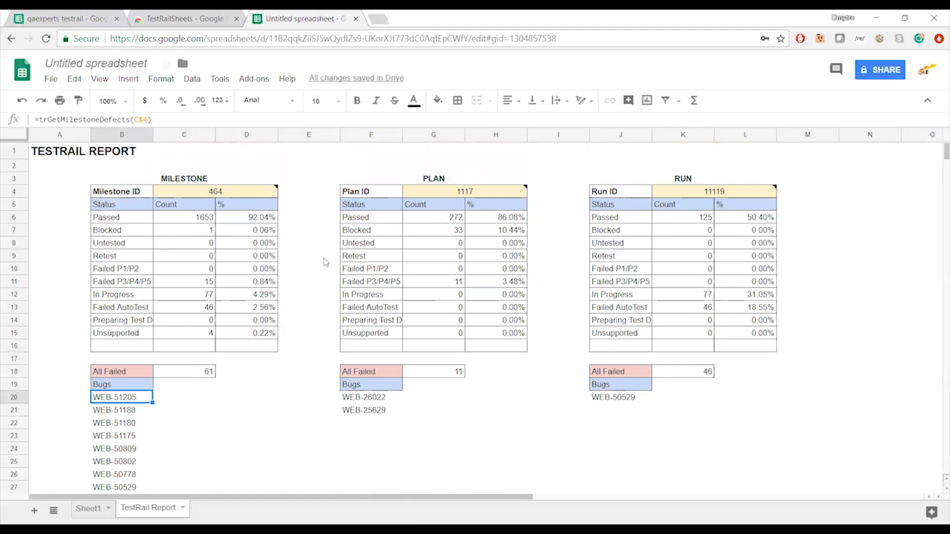
Step: Copy the run status formula =trGetRunStatus(K$4) from cell J6 into cell J24 and select the returned range J24:K33
scroll(495, 346, down, 1)
click(619, 406)
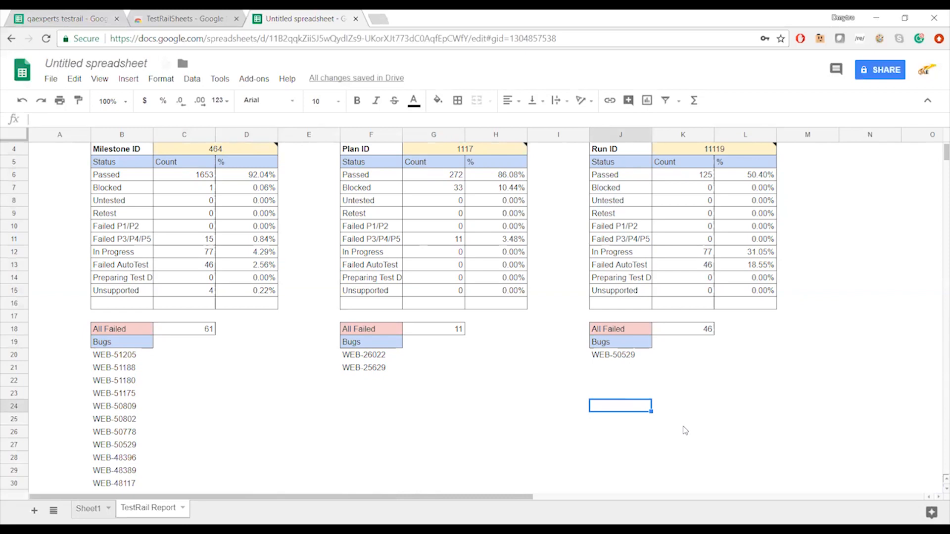
click(611, 179)
drag(143, 121, 30, 122)
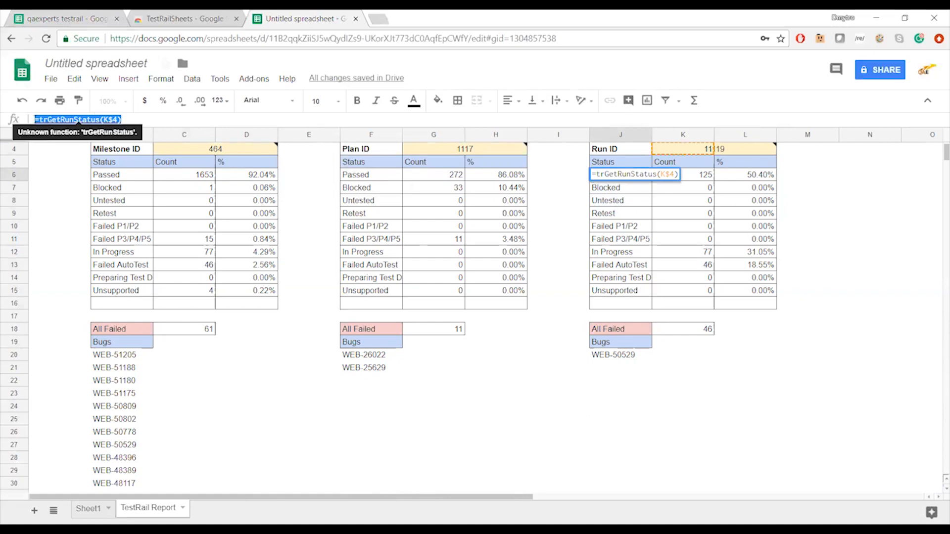
key(Escape)
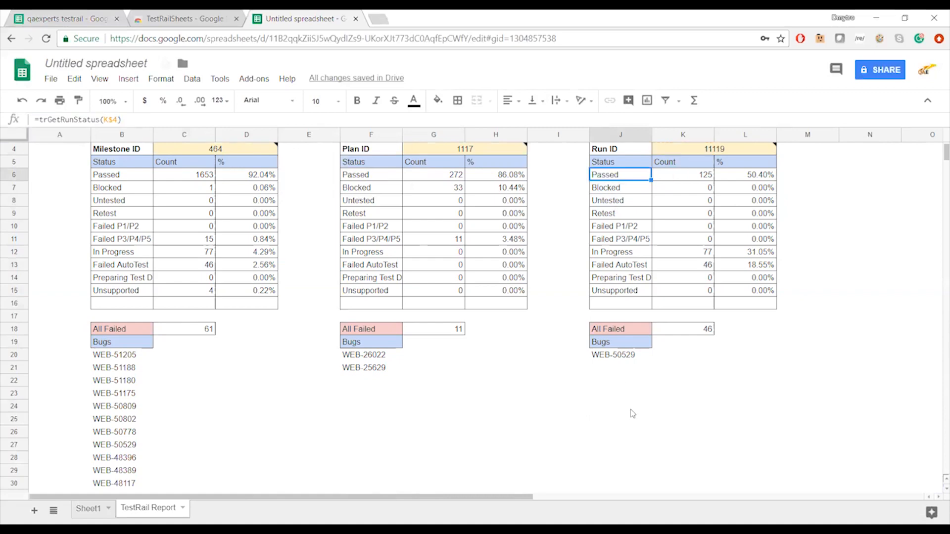
double_click(631, 409)
text(=trGetRunStatus(K4))
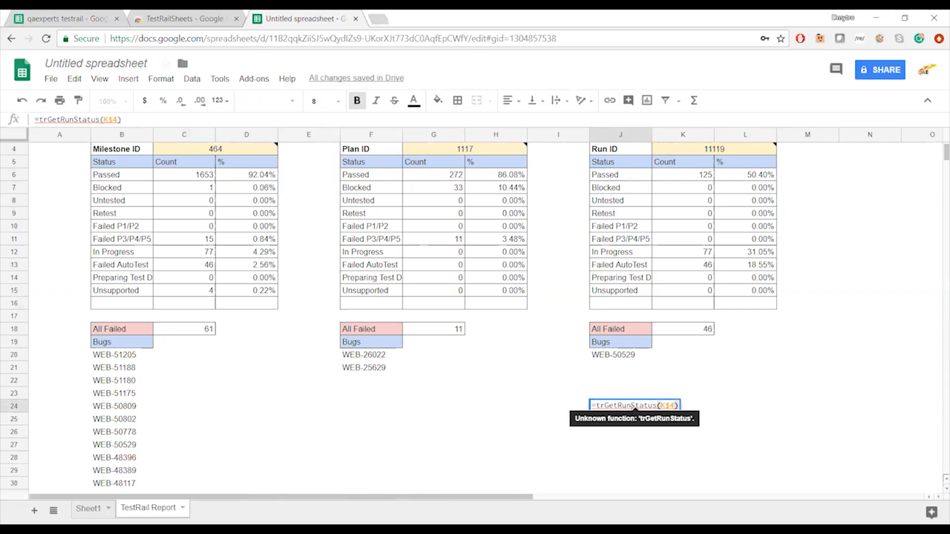
key(Return)
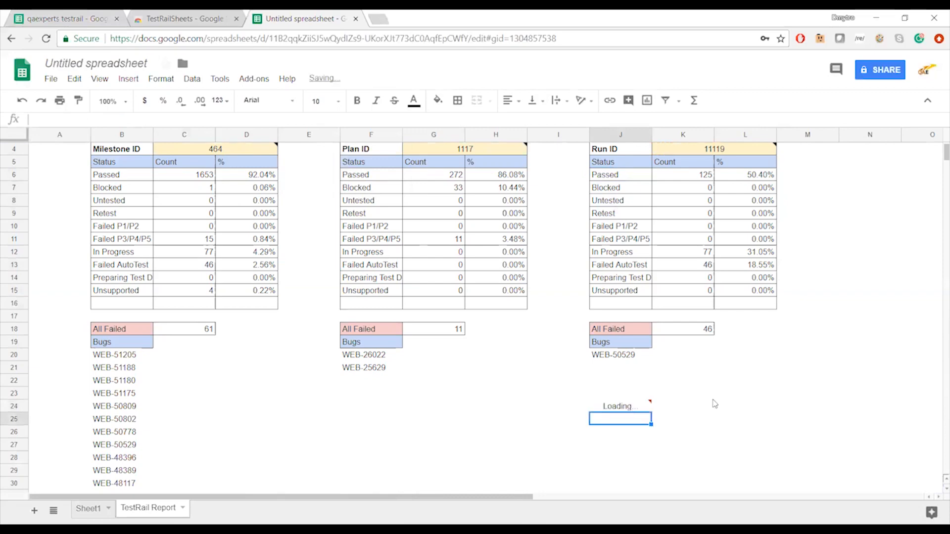
scroll(653, 401, down, 2)
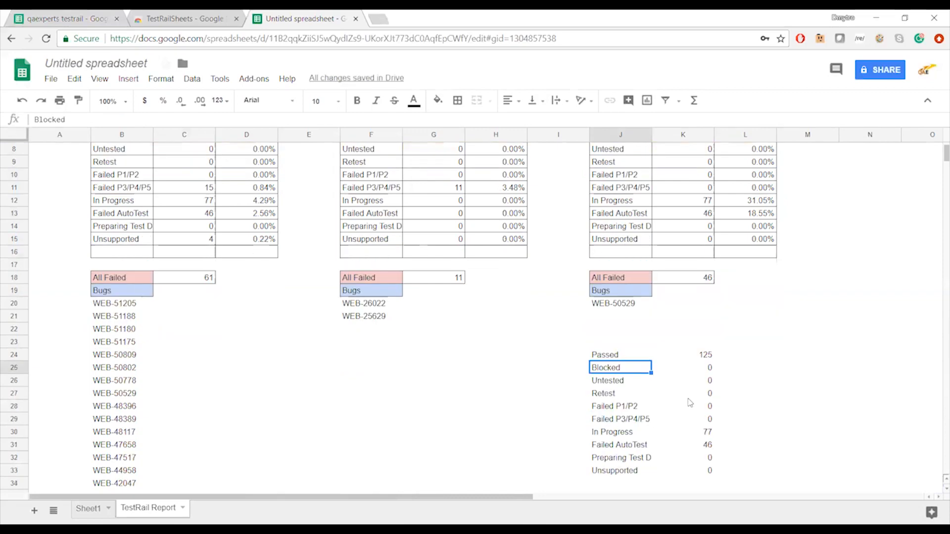
drag(613, 356, 711, 476)
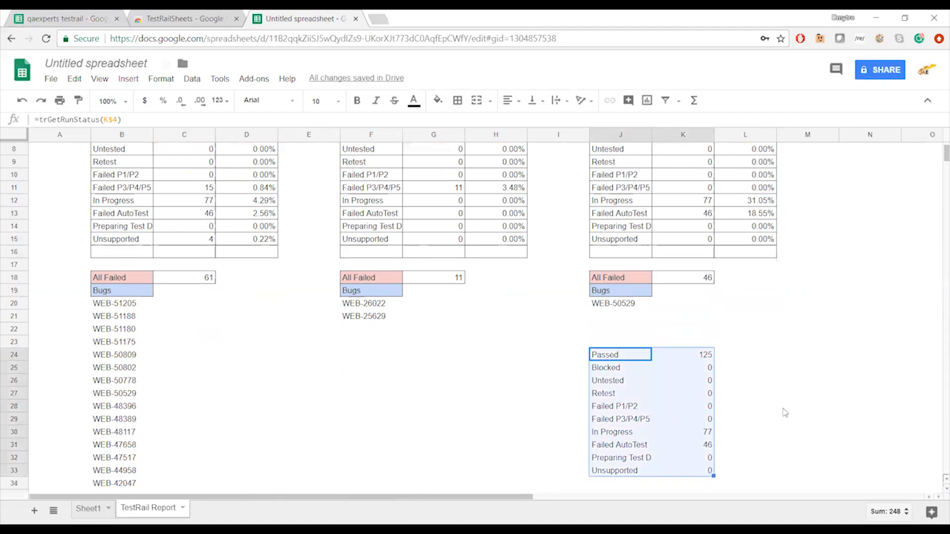
Step: Start a =trget formula in empty cell M24 to look up the TestRail functions
click(787, 354)
text(=trget)
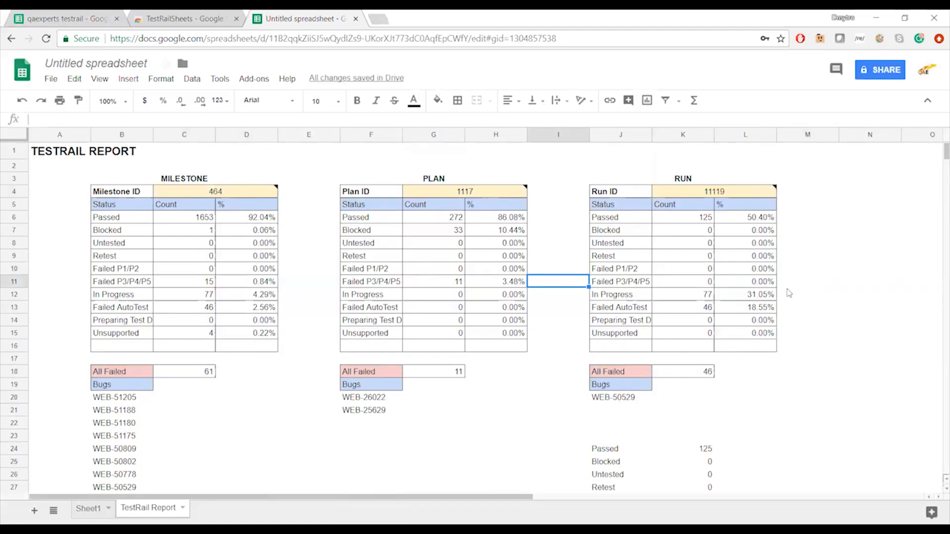
Step: Open the dialog for getting add-ons and close it again
click(268, 84)
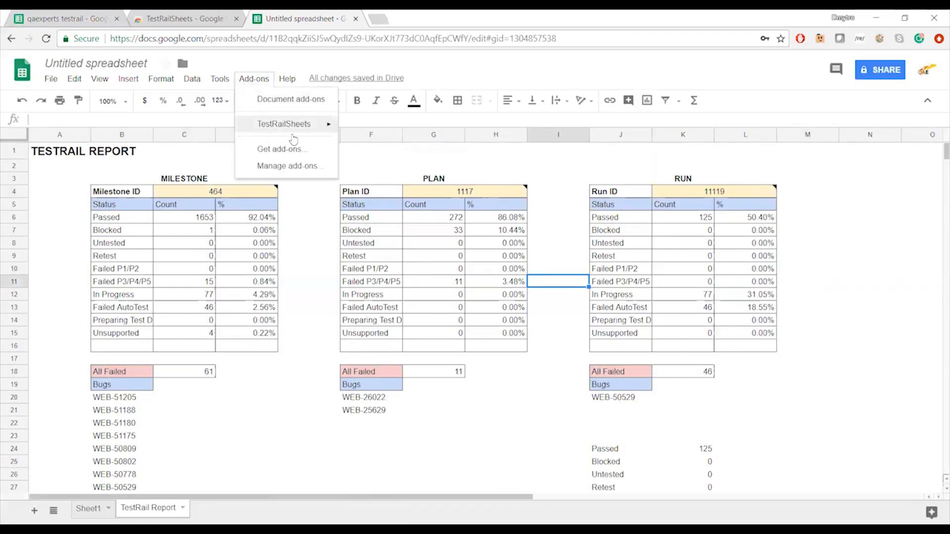
click(292, 149)
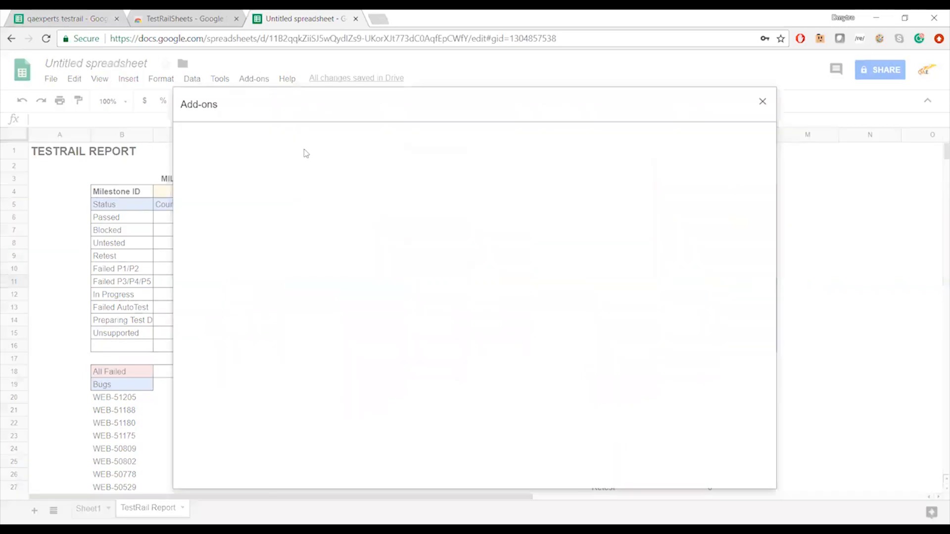
click(764, 102)
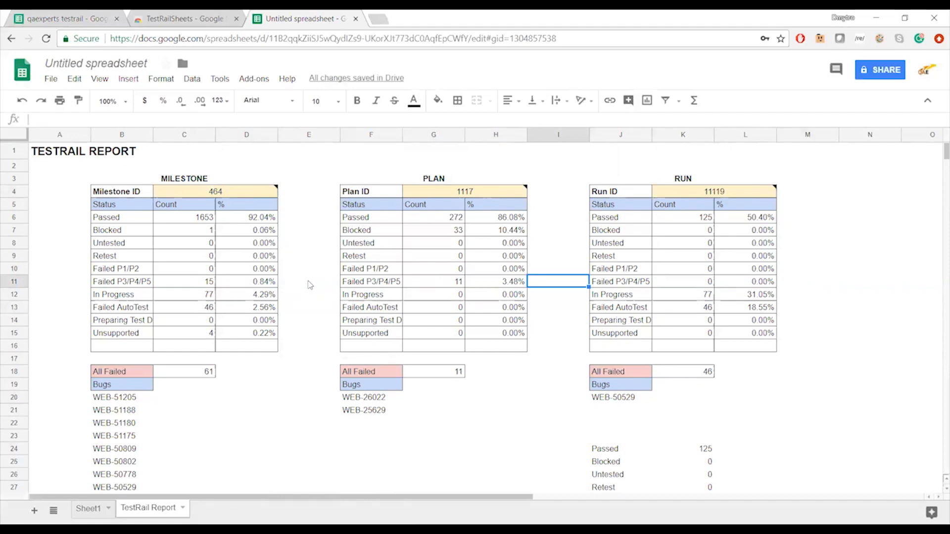
Step: Examine the available TestRail functions suggested for =trget in cell F25, and discard the entry
click(376, 456)
text(=trget)
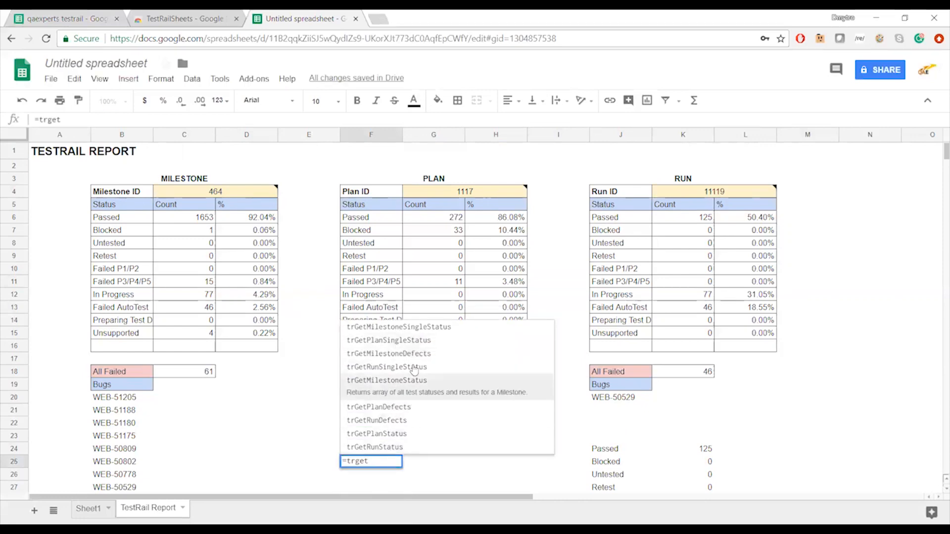
key(Escape)
click(464, 192)
click(302, 401)
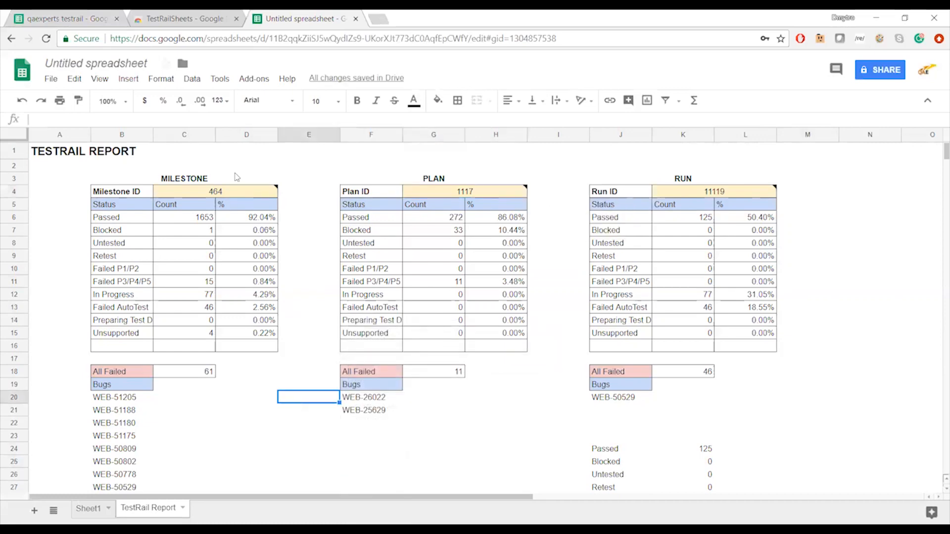
Step: Review the Milestone ID, Plan ID and Run ID input cells and the results further down the report
click(231, 192)
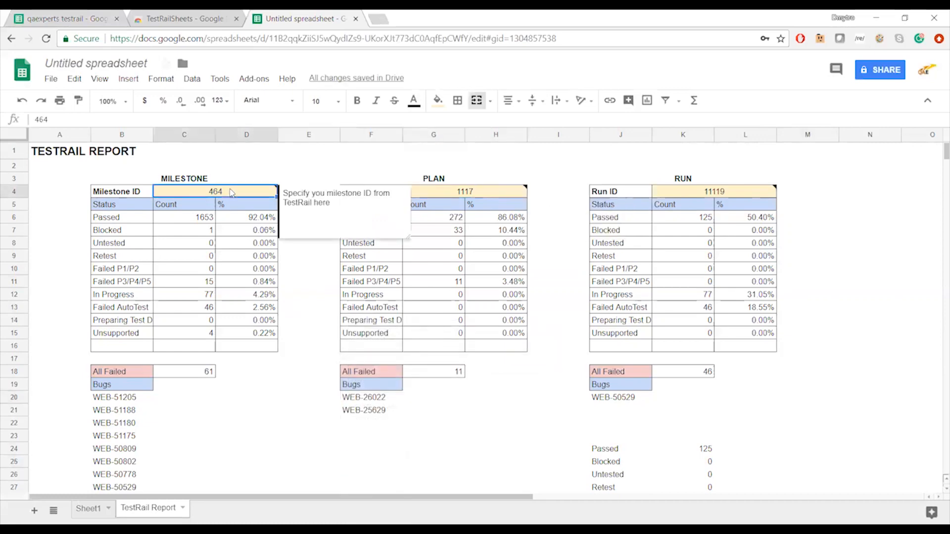
click(466, 191)
click(730, 193)
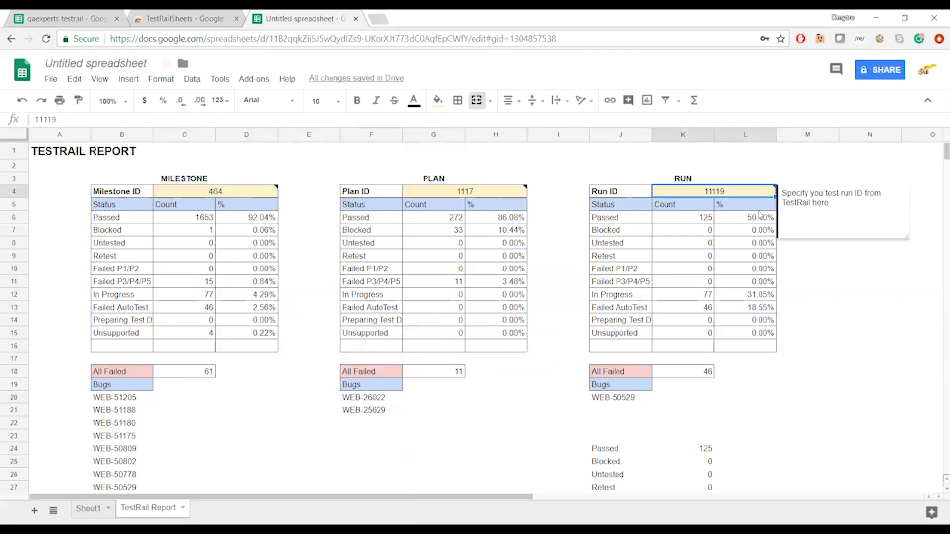
scroll(829, 338, down, 5)
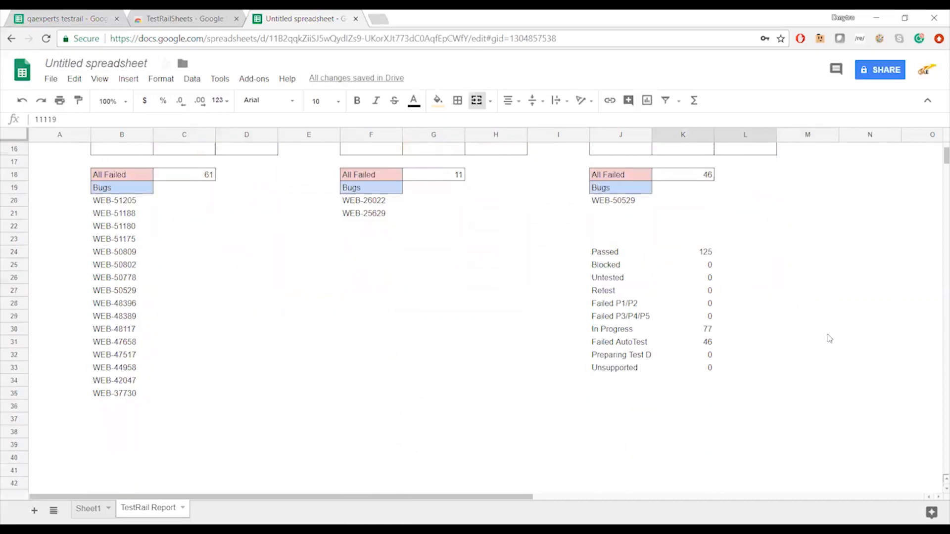